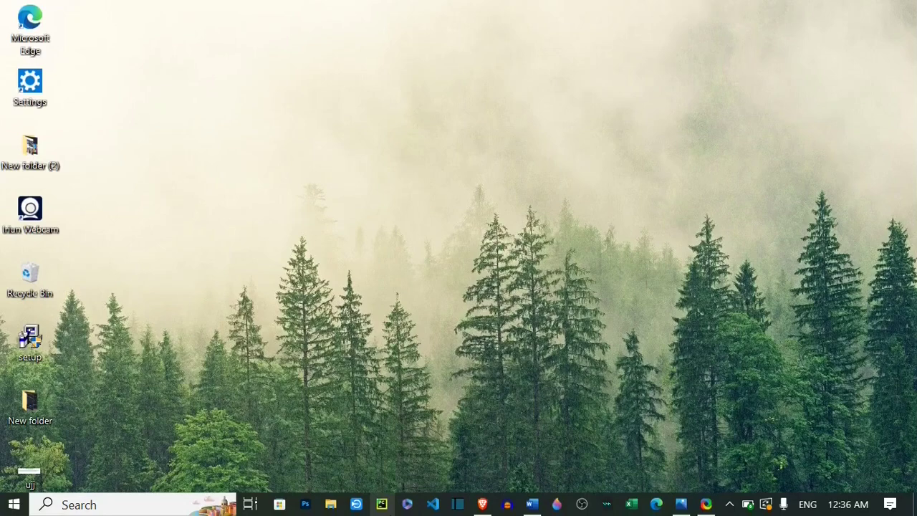
Run ShareX OCR on the DID YOU KNOW area of the open ujj.png image and select all the recognized text.
mouse_move(482, 504)
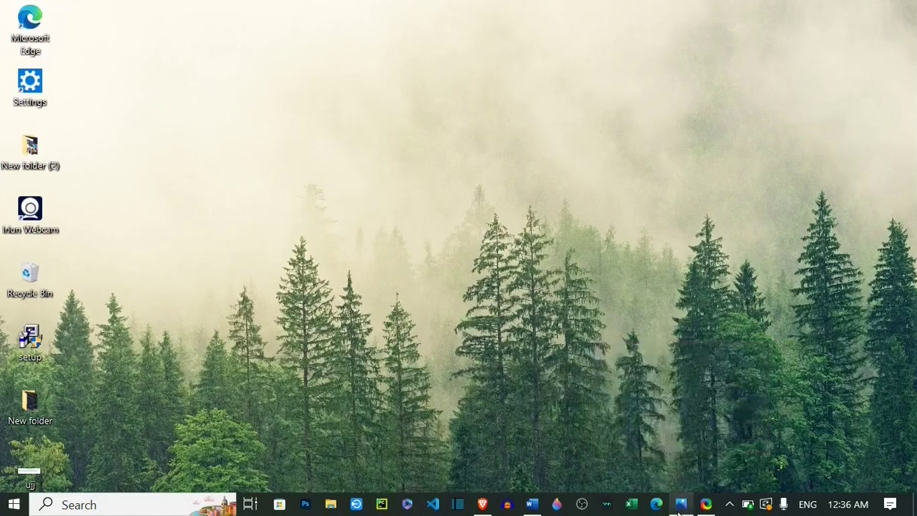
left_click(674, 504)
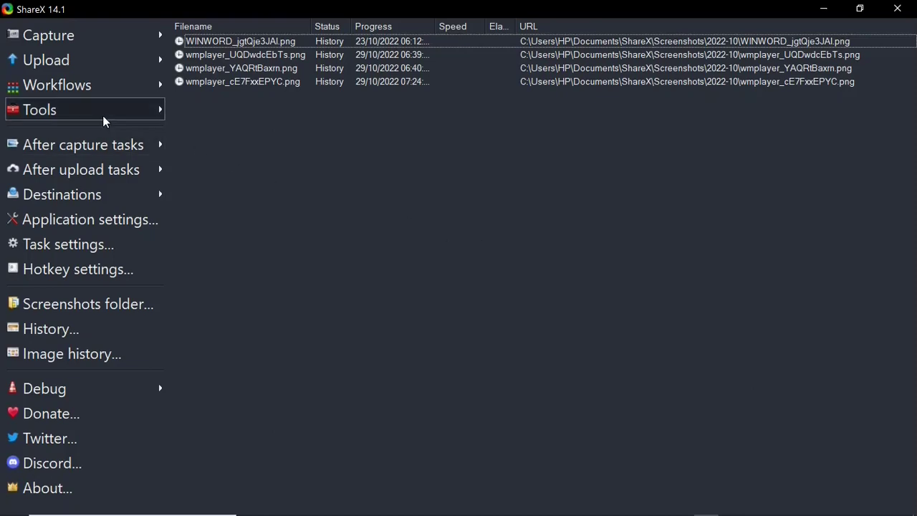
mouse_move(102, 115)
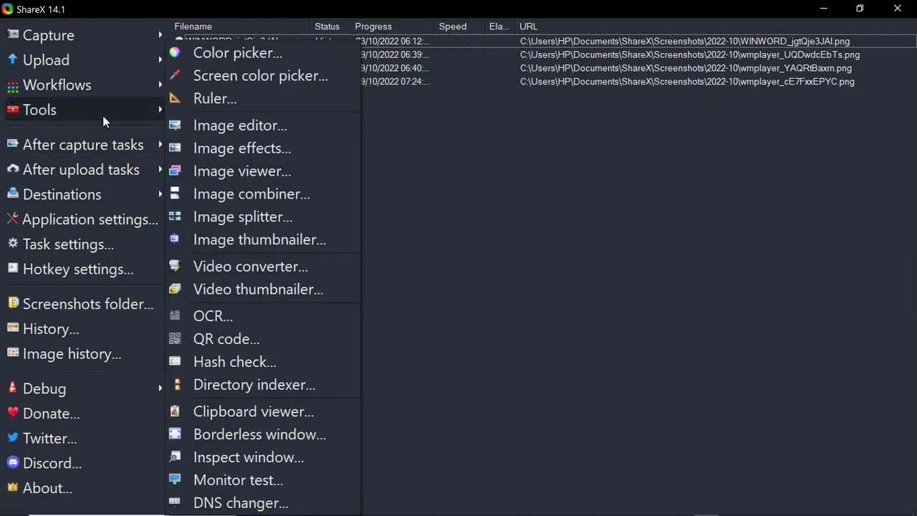
left_click(243, 316)
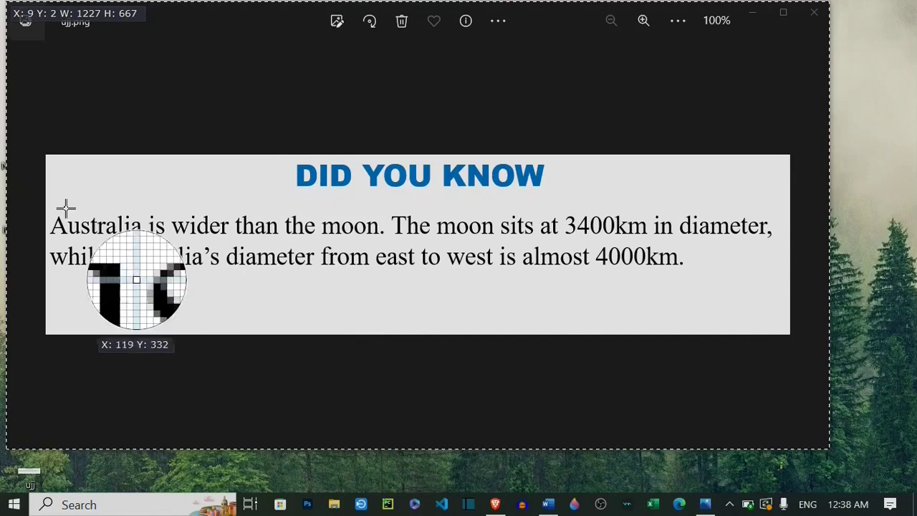
left_click_drag(45, 154, 780, 313)
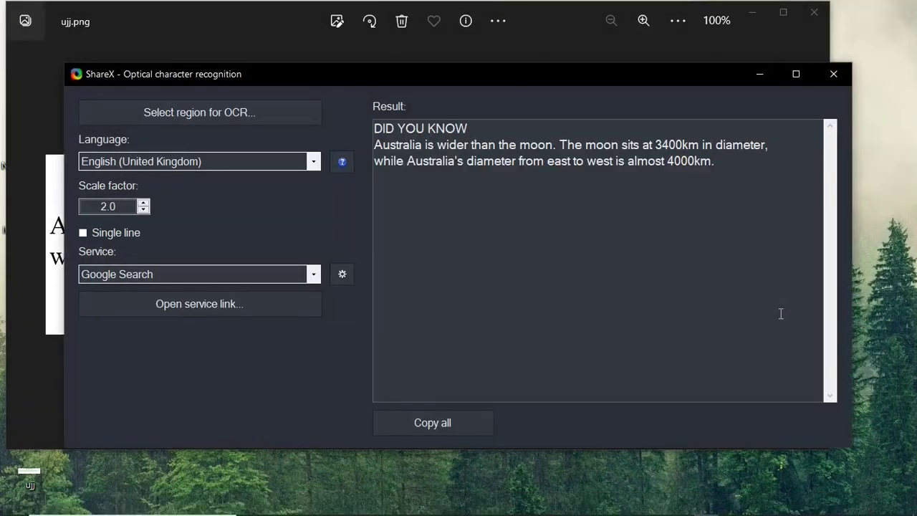
left_click_drag(724, 162, 374, 128)
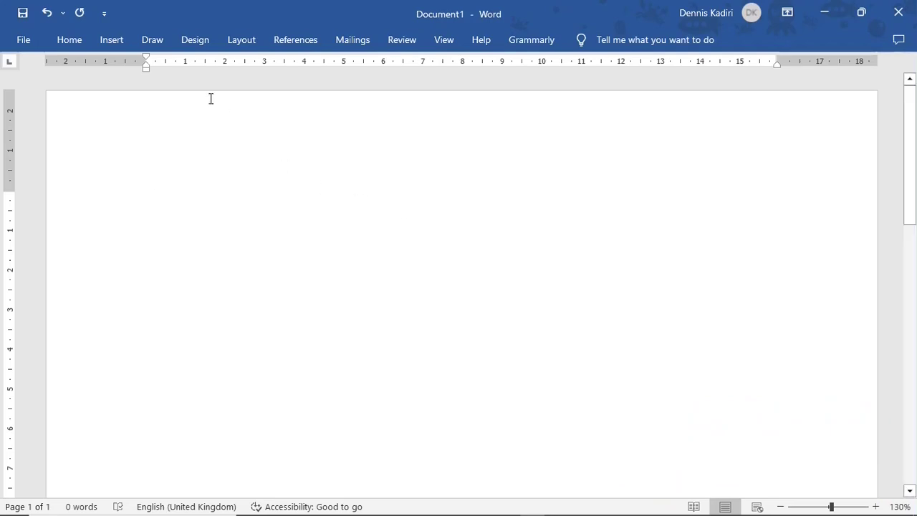
In the blank Word document, insert the ujj picture from the Desktop folder.
left_click(109, 40)
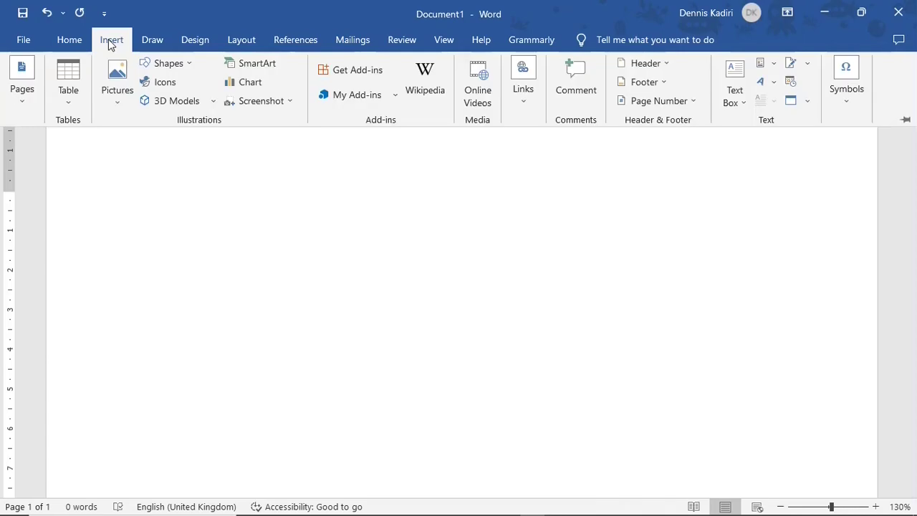
left_click(117, 95)
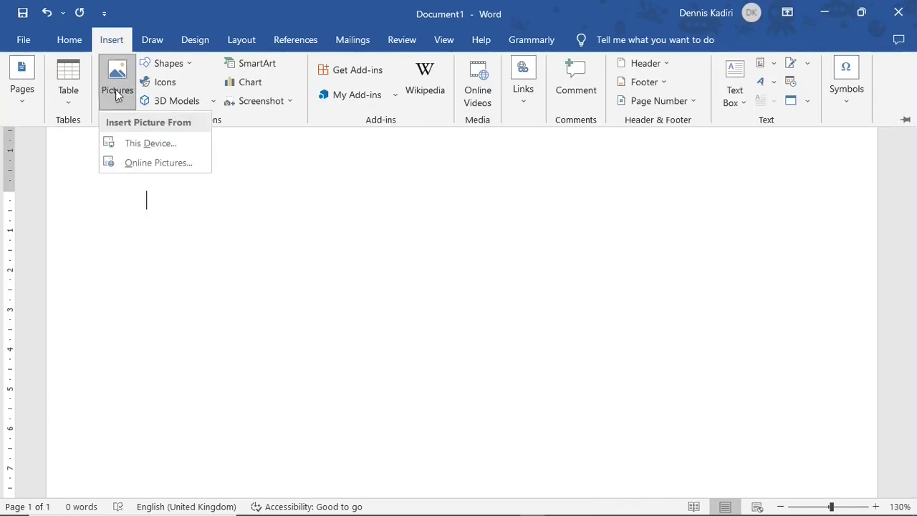
left_click(127, 146)
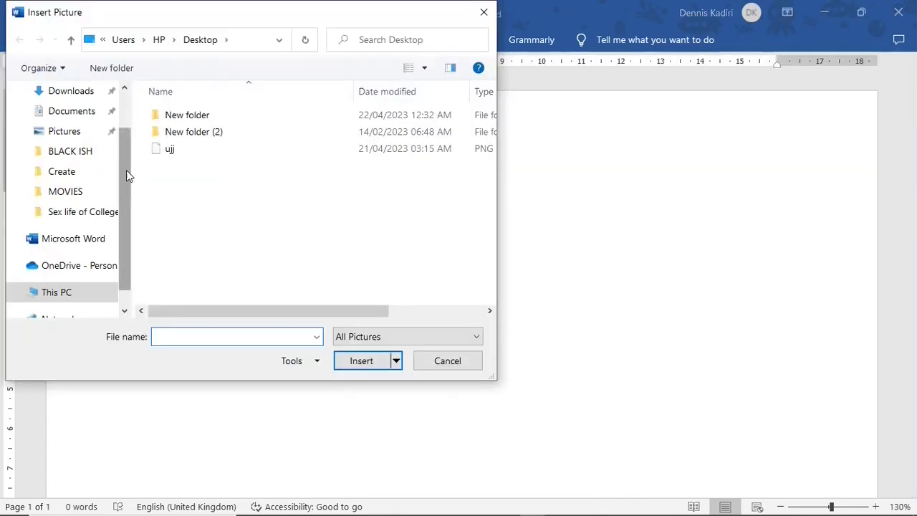
scroll(129, 122, "up", 1)
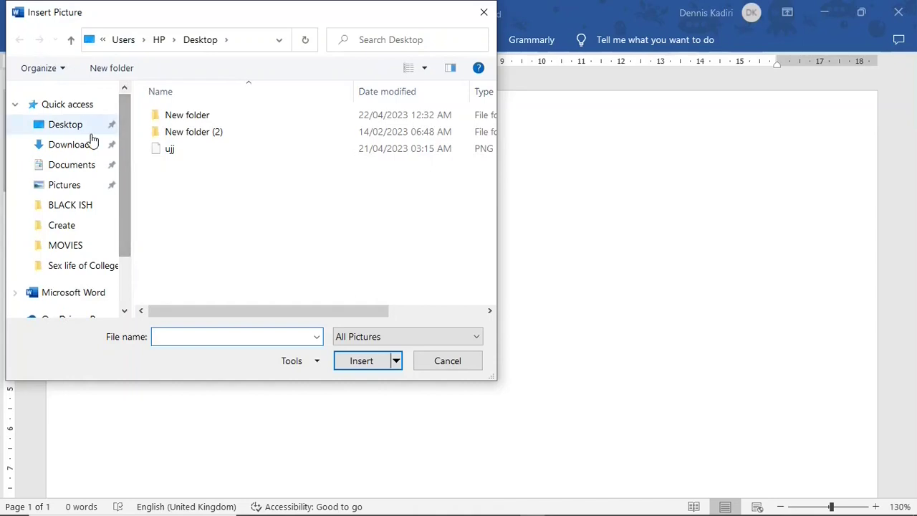
scroll(90, 140, "down", 4)
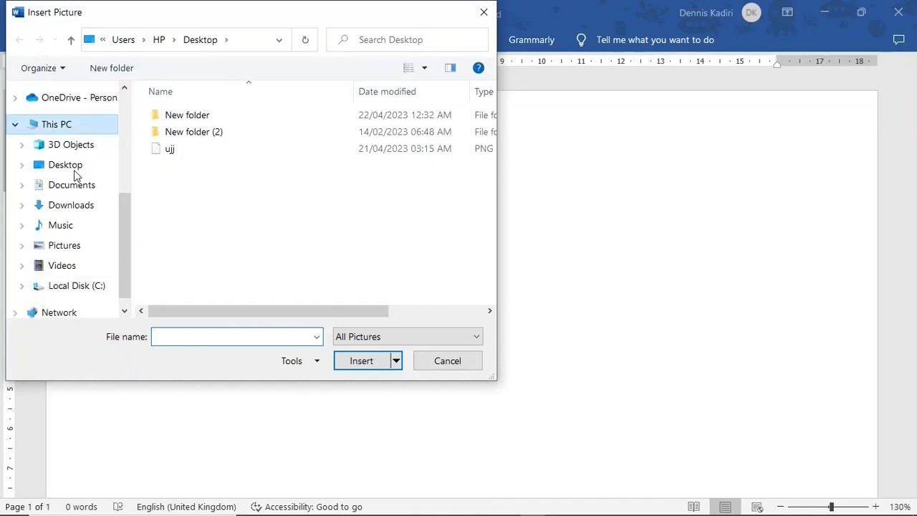
left_click(74, 170)
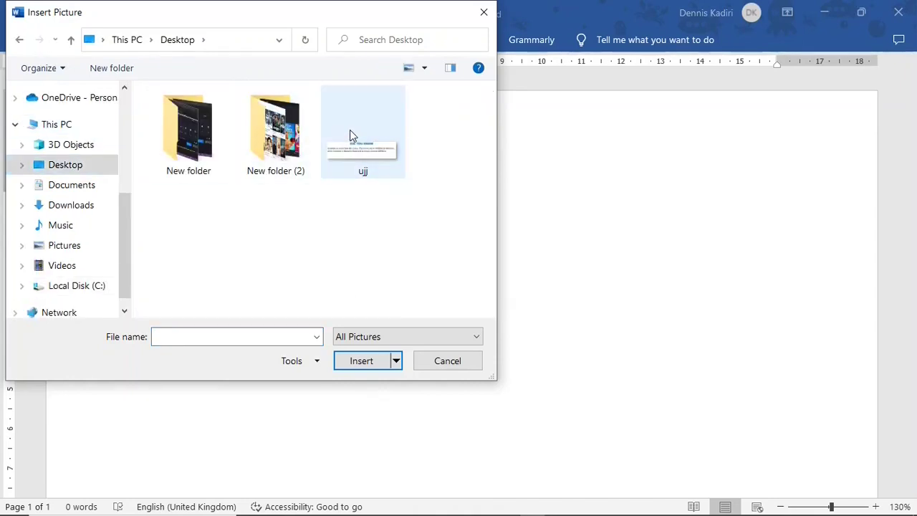
left_click(350, 130)
left_click(368, 364)
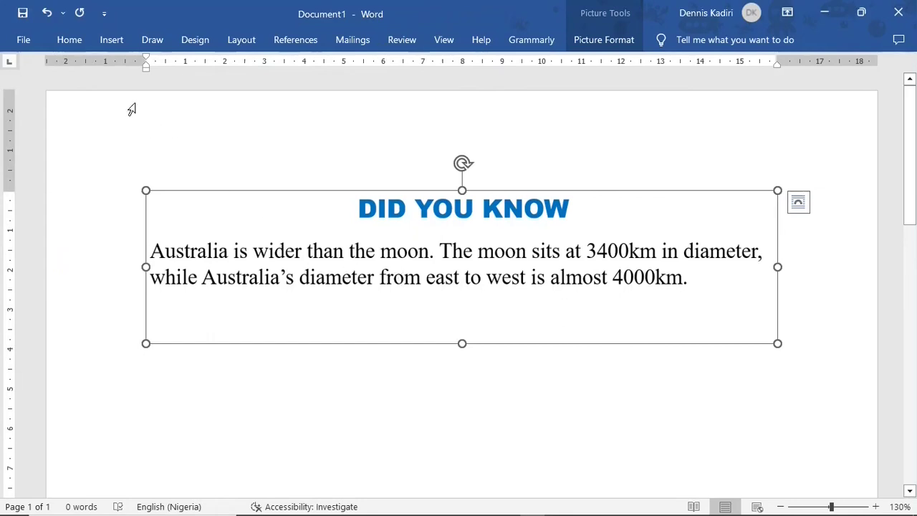
Save the document to the Desktop as a PDF named Doc1, and delete the picture from the page.
left_click(27, 40)
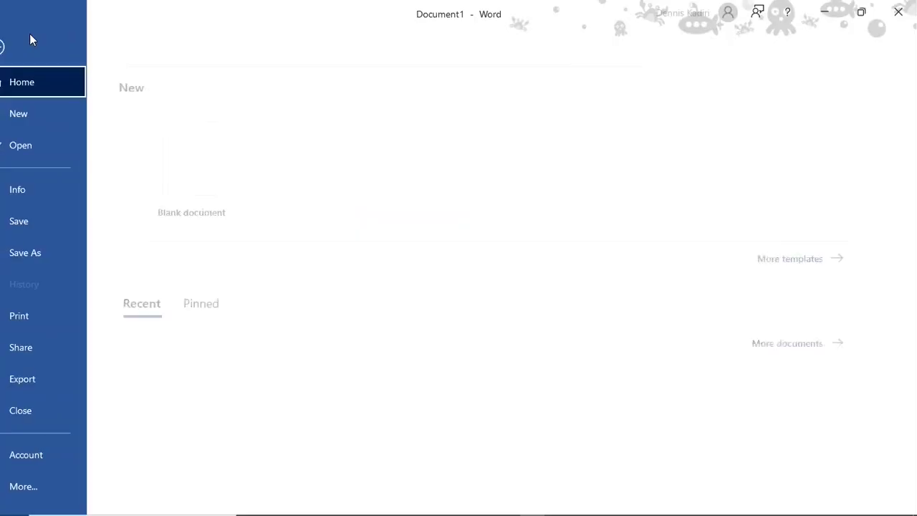
left_click(53, 265)
left_click(187, 323)
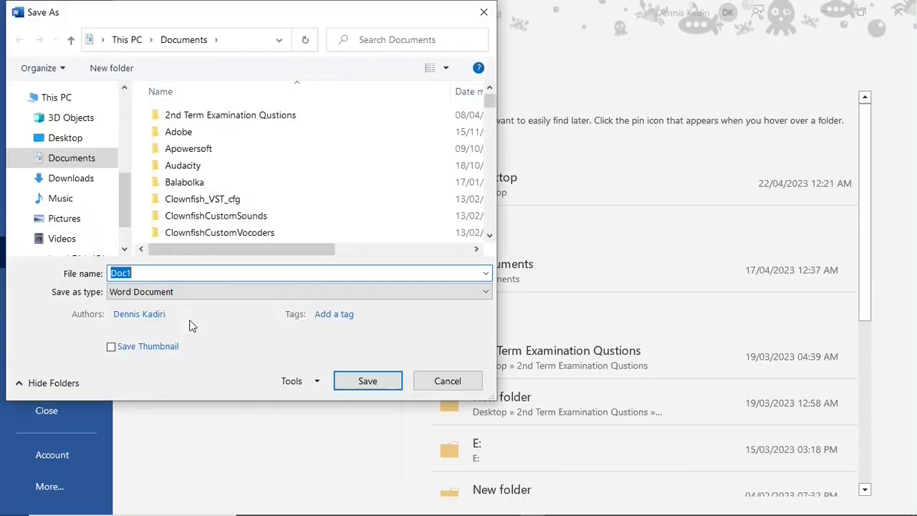
left_click(81, 138)
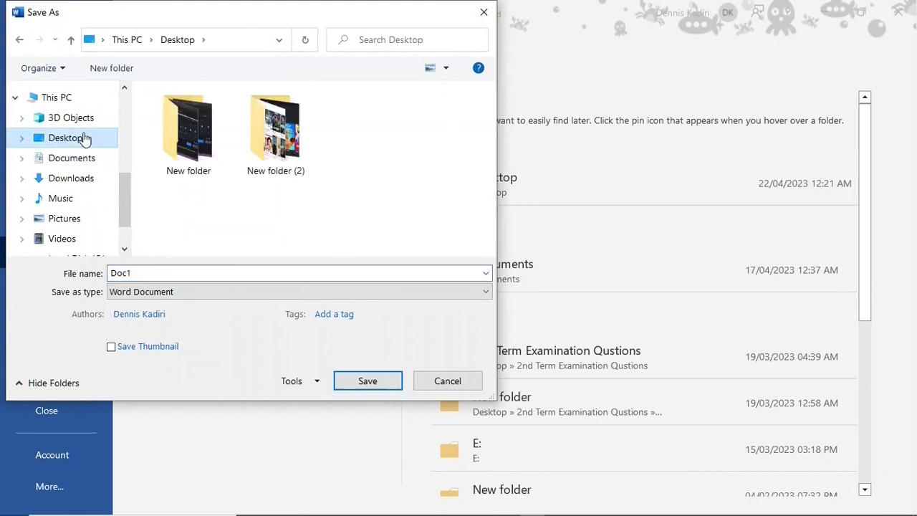
left_click(135, 274)
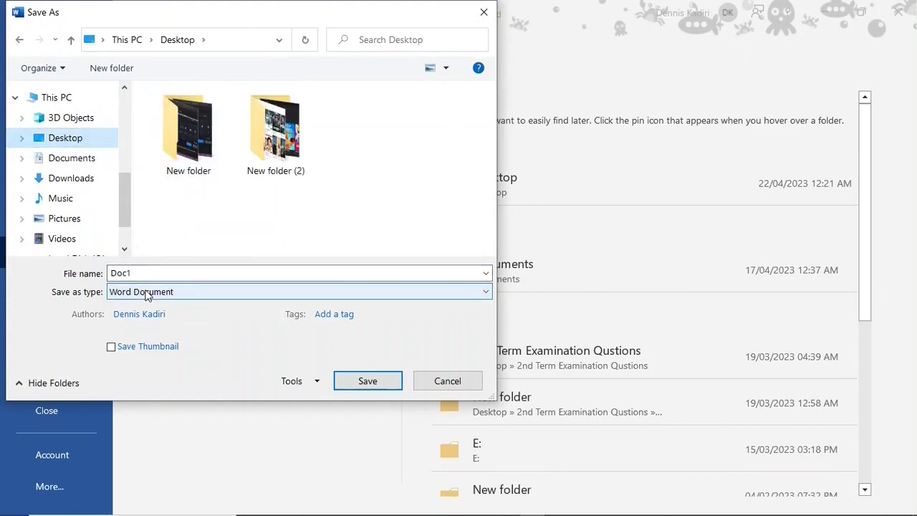
left_click(146, 293)
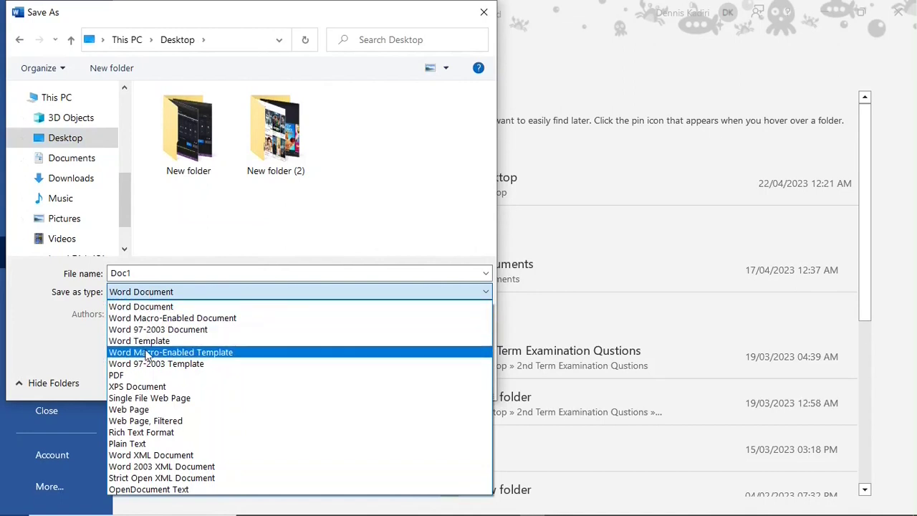
left_click(143, 376)
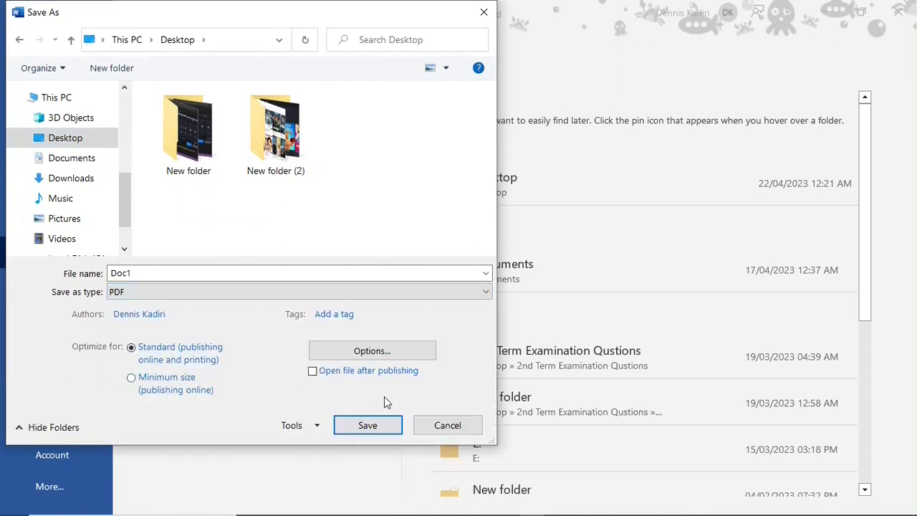
left_click(361, 422)
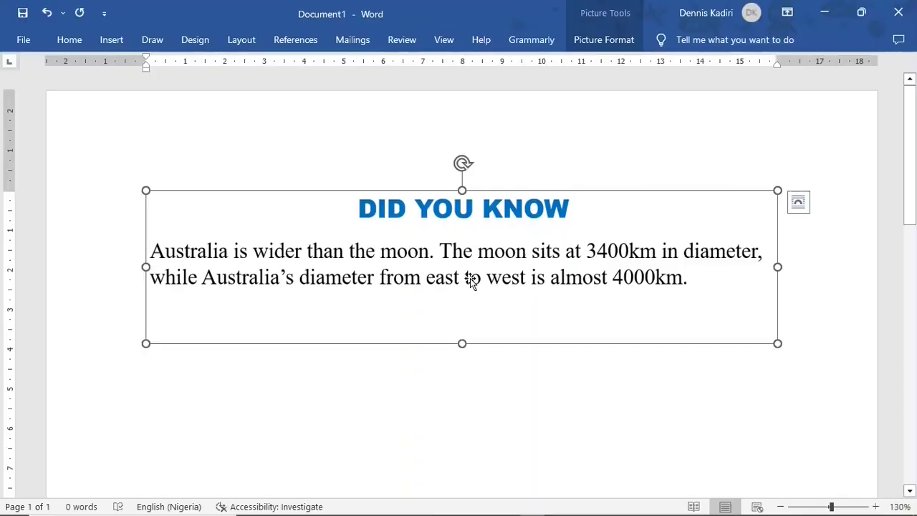
key("Delete")
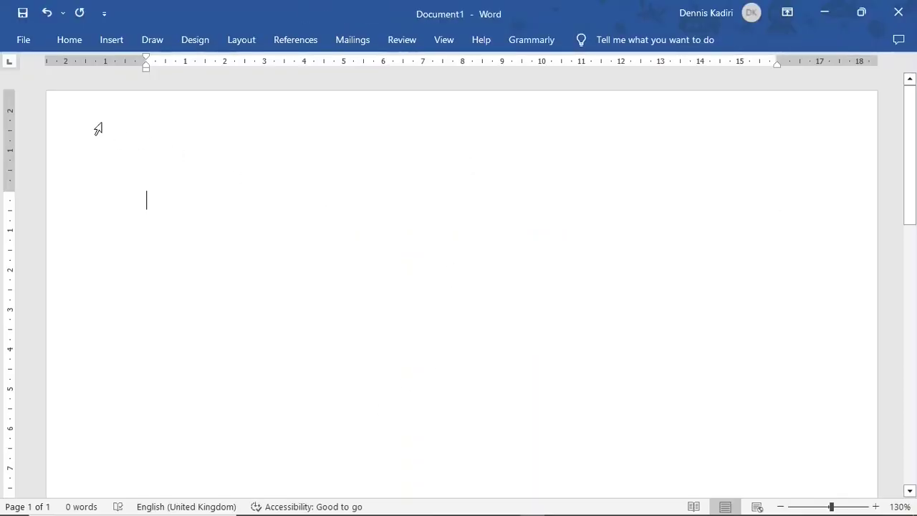
Open the Doc1 PDF from the Desktop as an editable Word document and select the converted text from the heading to 4000km.
left_click(25, 40)
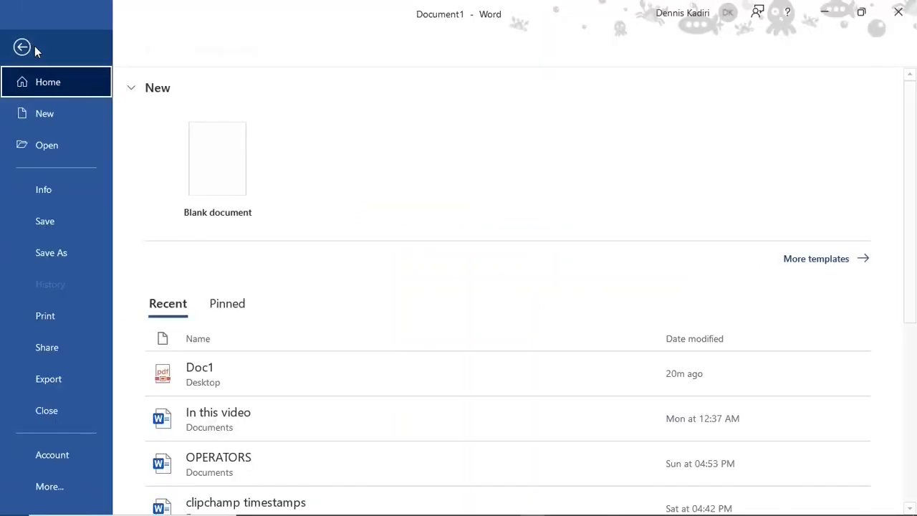
left_click(40, 149)
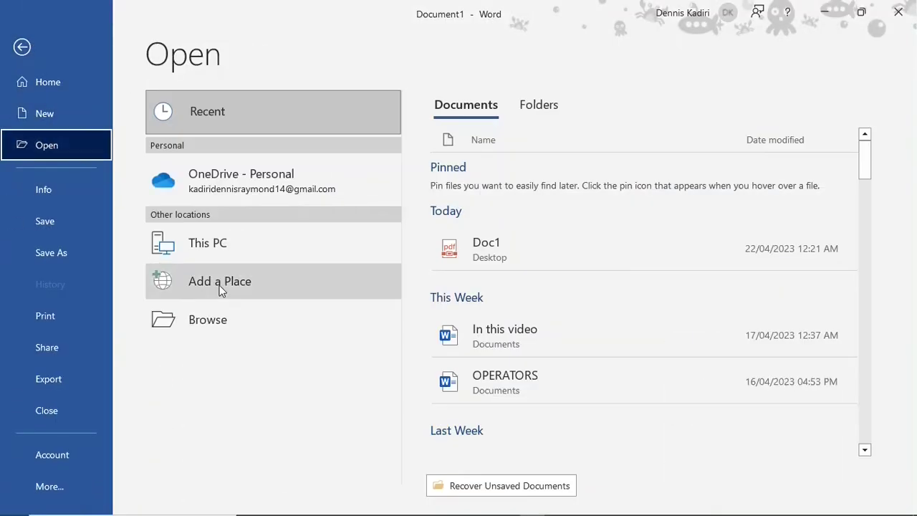
left_click(214, 319)
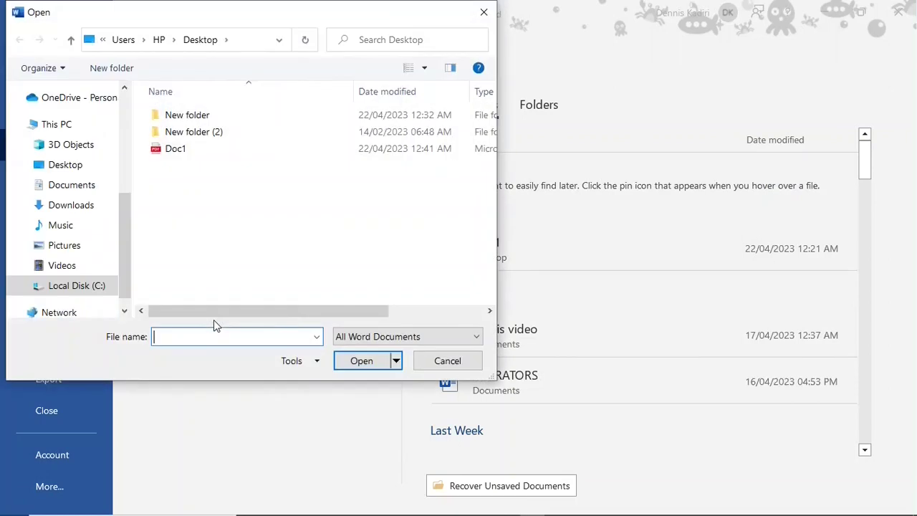
left_click(196, 155)
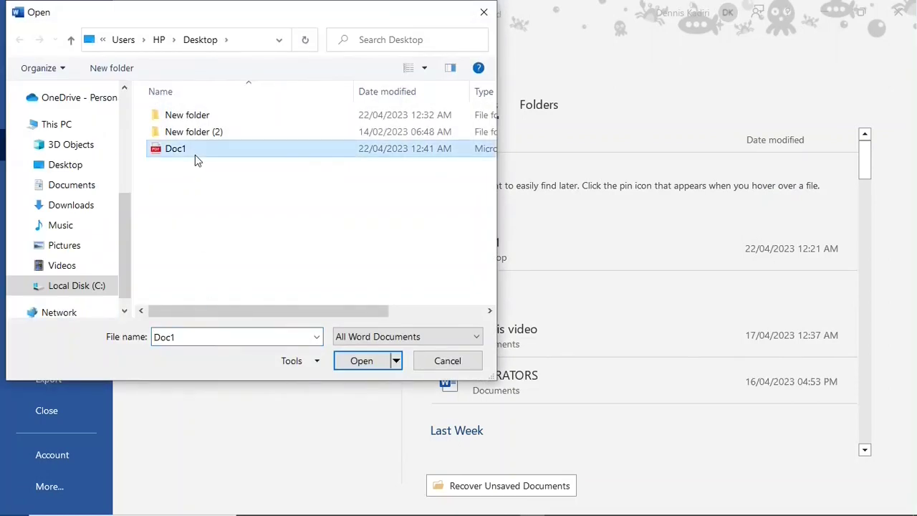
left_click(361, 360)
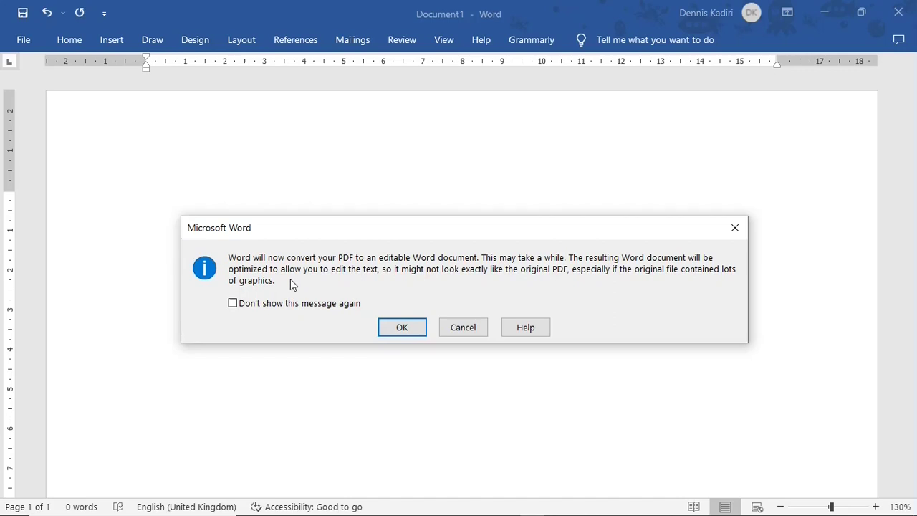
left_click(403, 328)
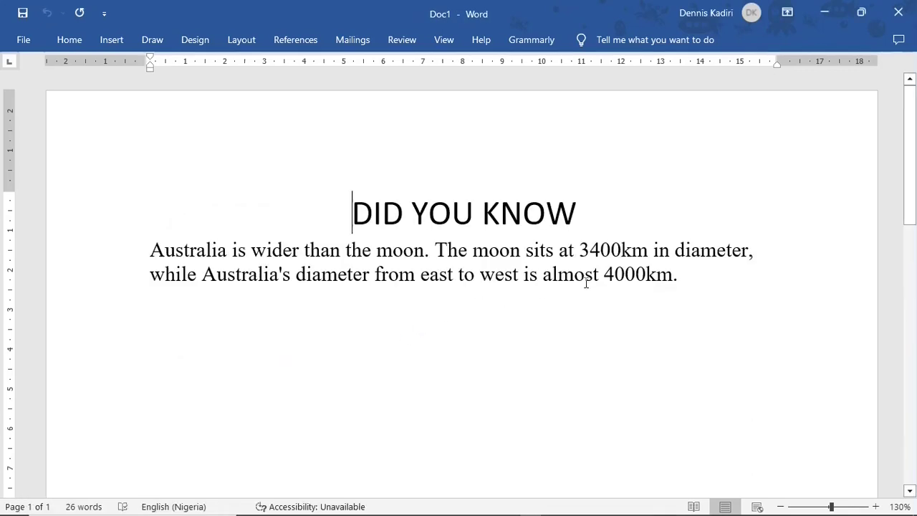
left_click(686, 274)
left_click_drag(678, 274, 356, 220)
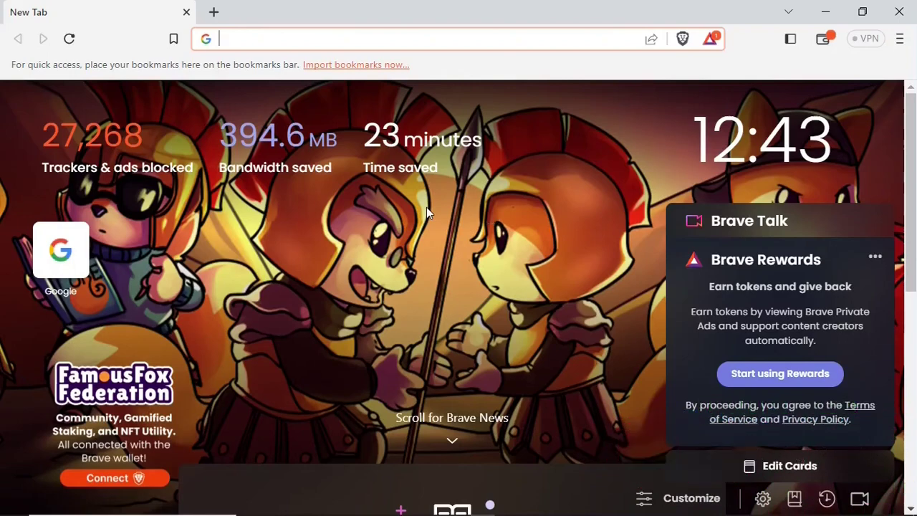
In the Brave browser, load google.com and go to Google Drive.
type("google.com")
key("Return")
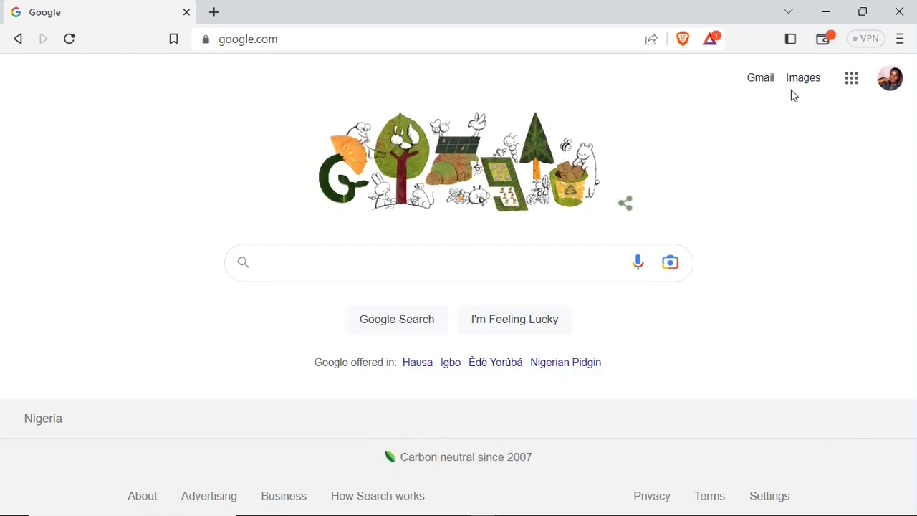
left_click(854, 82)
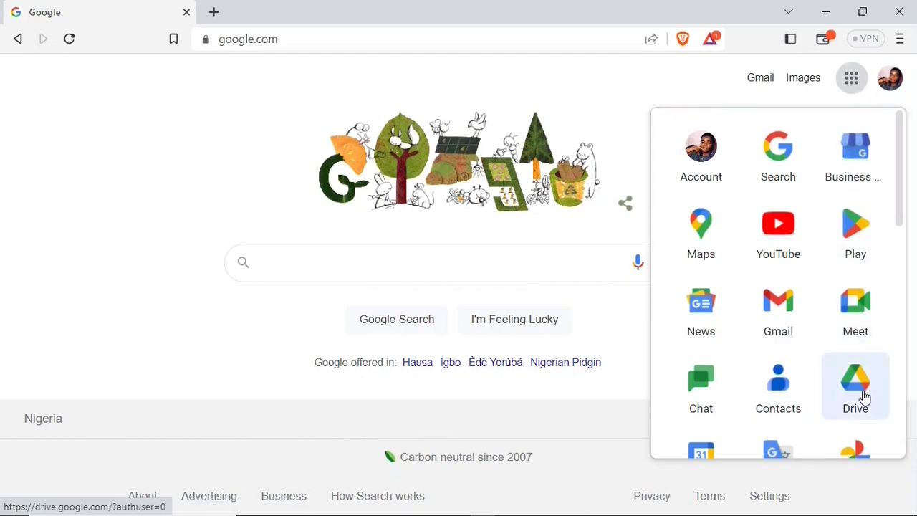
left_click(857, 387)
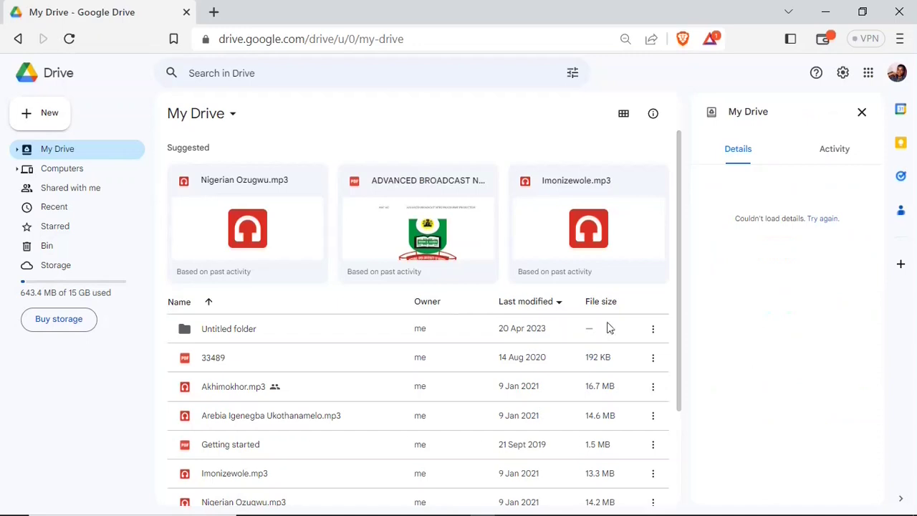
Upload the ujj image file from the Desktop to My Drive.
left_click(47, 118)
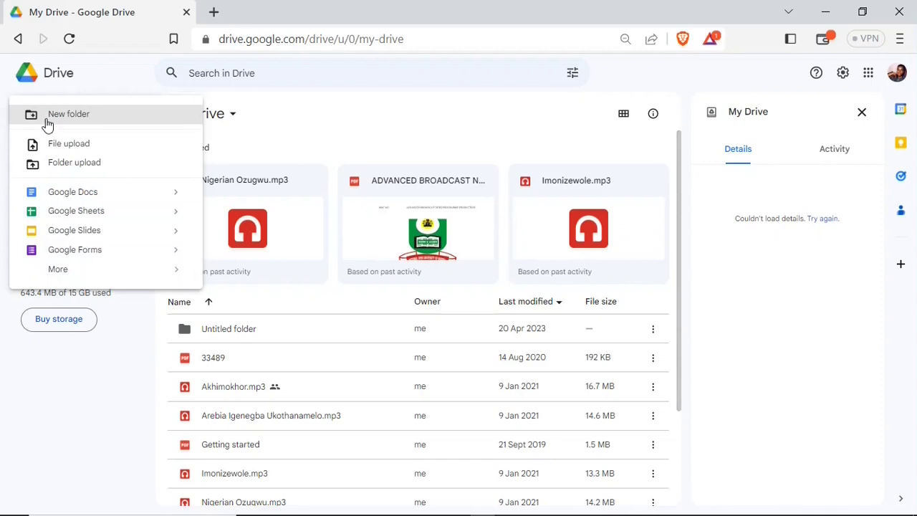
left_click(115, 149)
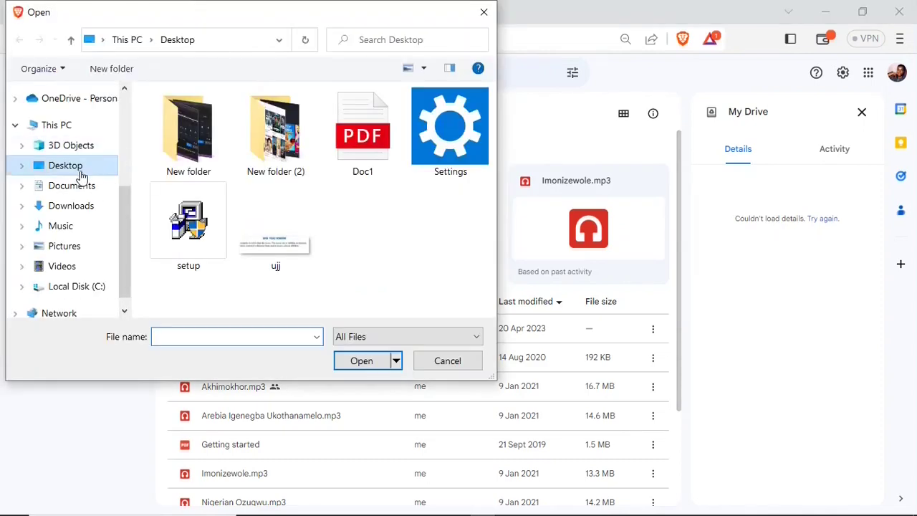
left_click(278, 251)
left_click(356, 361)
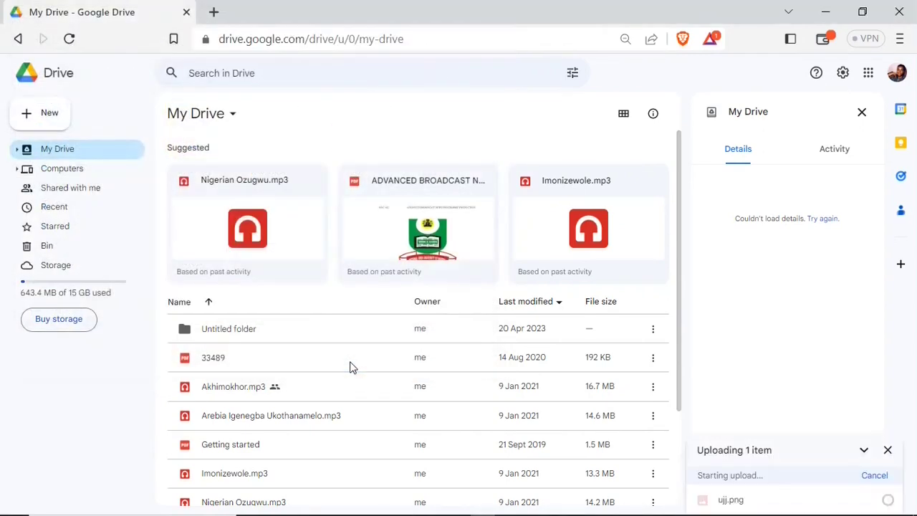
scroll(673, 167, "down", 3)
scroll(676, 153, "up", 3)
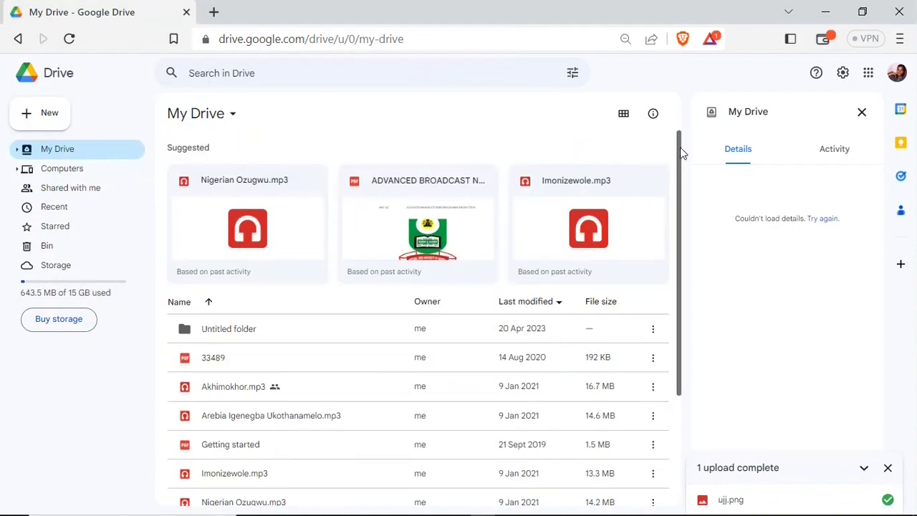
Open the uploaded ujj.png image from My Drive with Google Docs.
scroll(681, 180, "down", 1)
left_click_drag(681, 181, 683, 273)
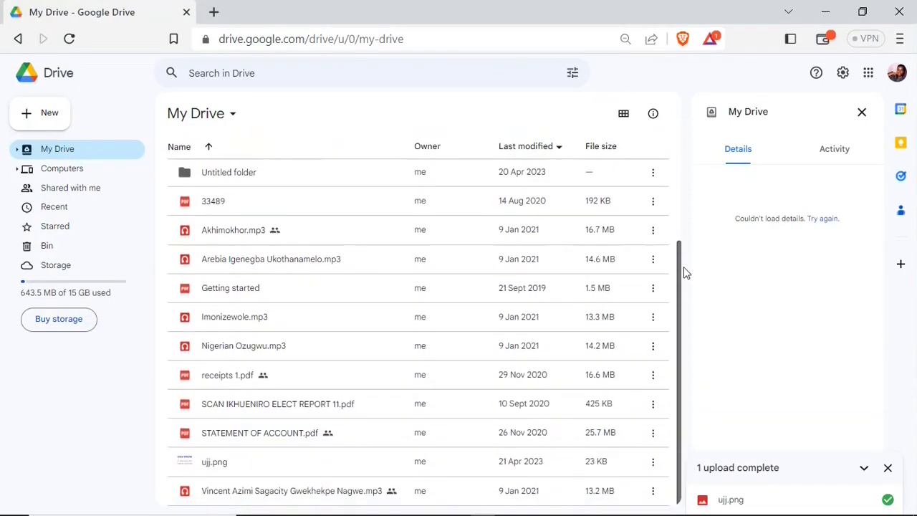
right_click(324, 465)
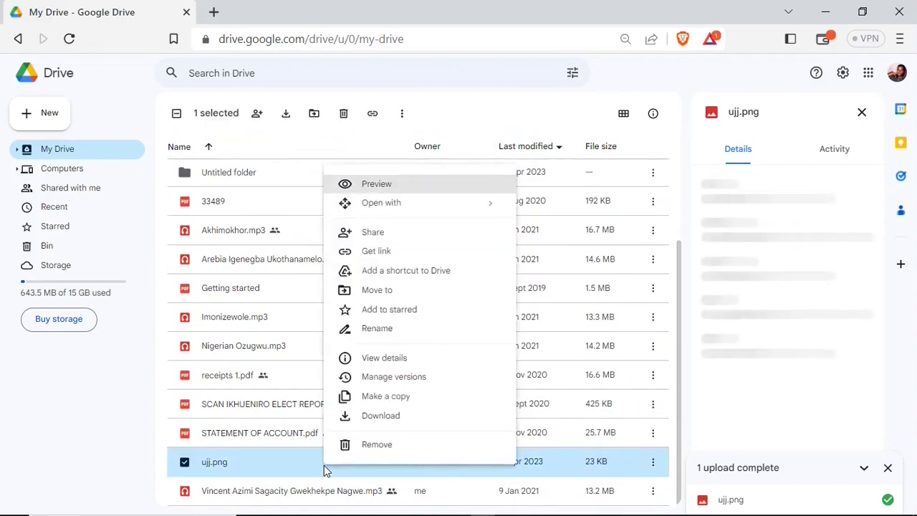
mouse_move(424, 208)
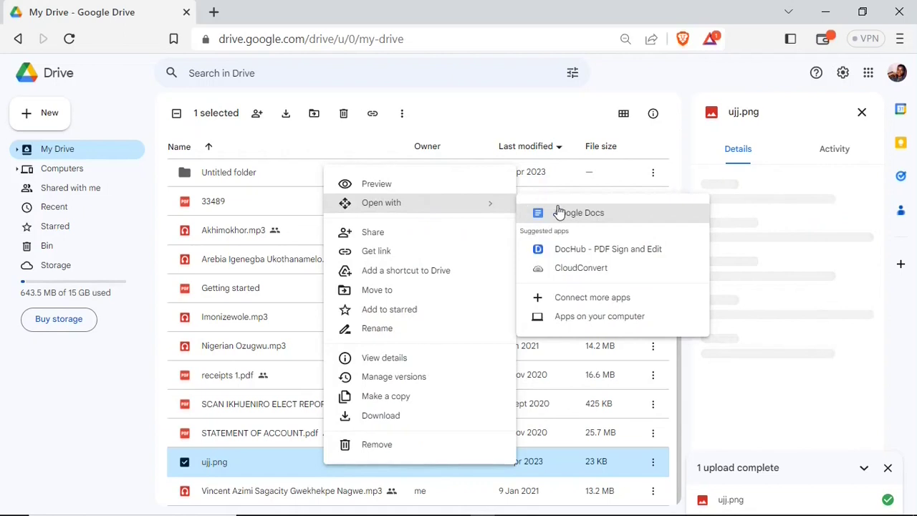
left_click(620, 215)
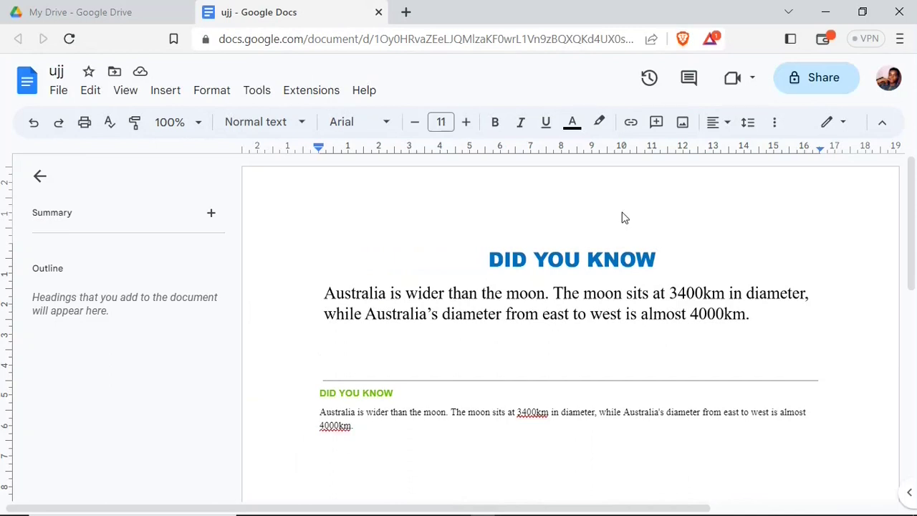
Select the extracted text below the picture, from the DID YOU KNOW heading to 4000km.
scroll(914, 195, "down", 1)
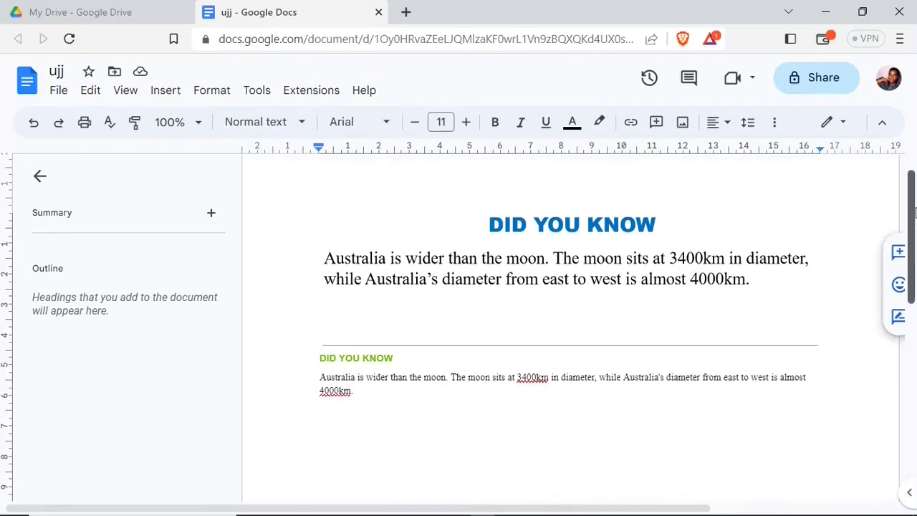
left_click(575, 253)
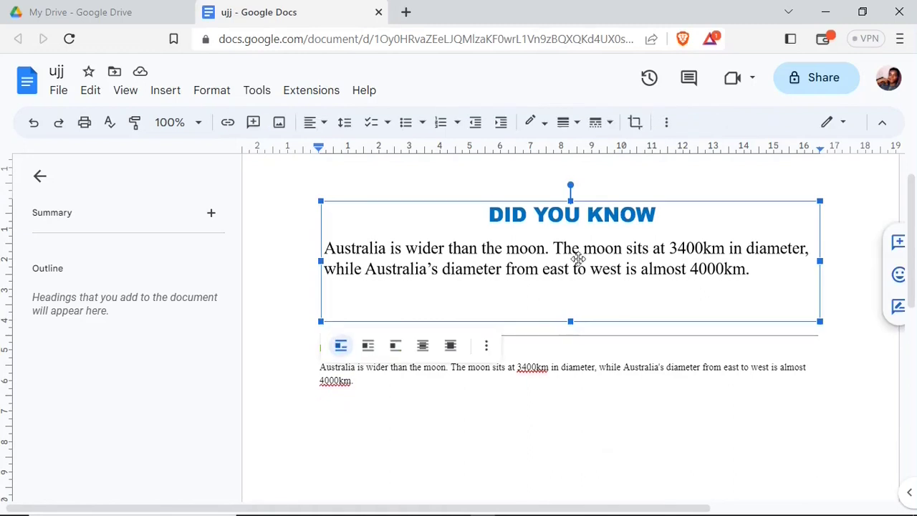
left_click(452, 396)
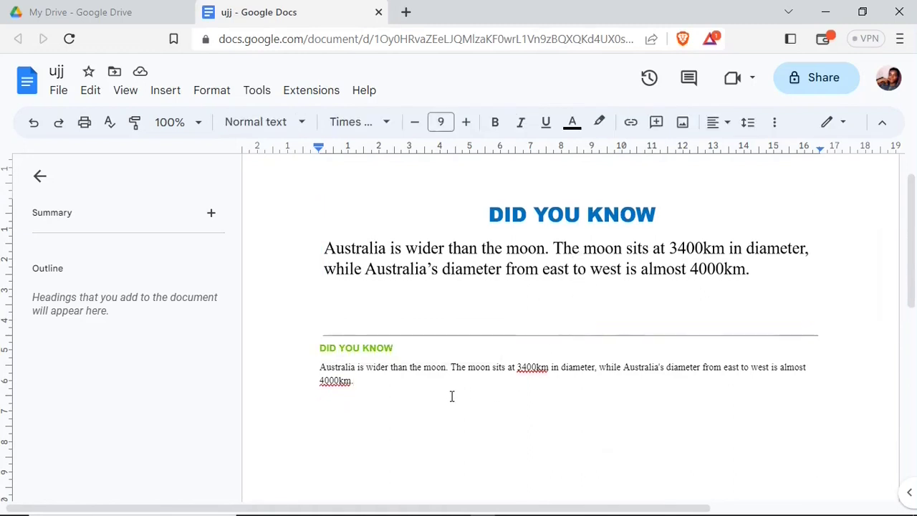
left_click_drag(403, 396, 309, 354)
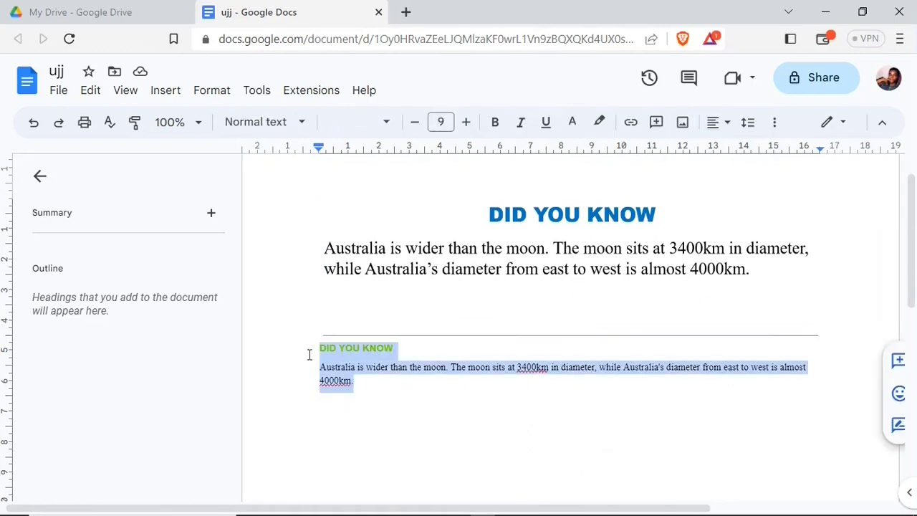